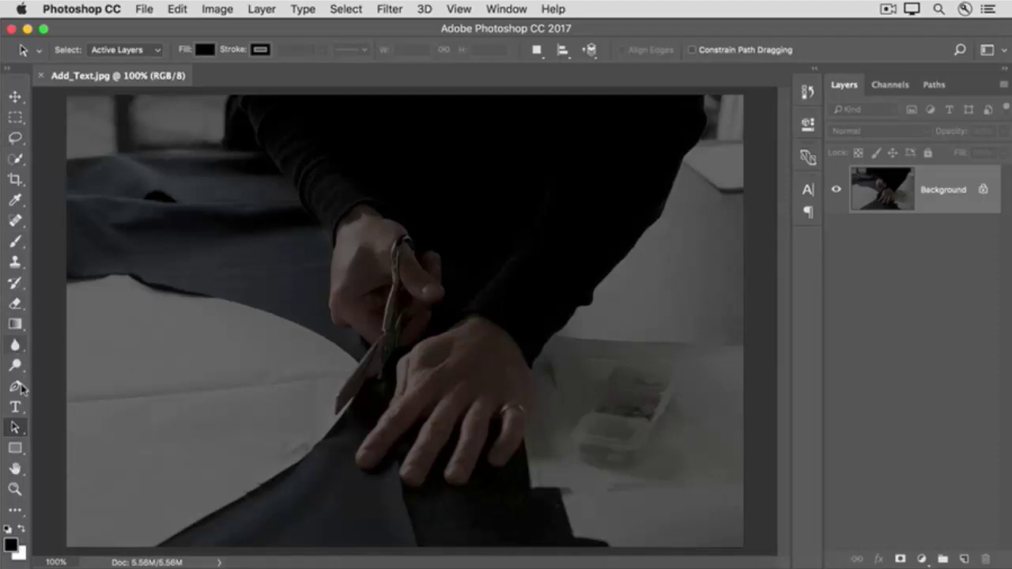
Step: Switch to the Type tool and set the font to Georgia Bold
{"action": "left_click", "coordinate": [16, 408]}
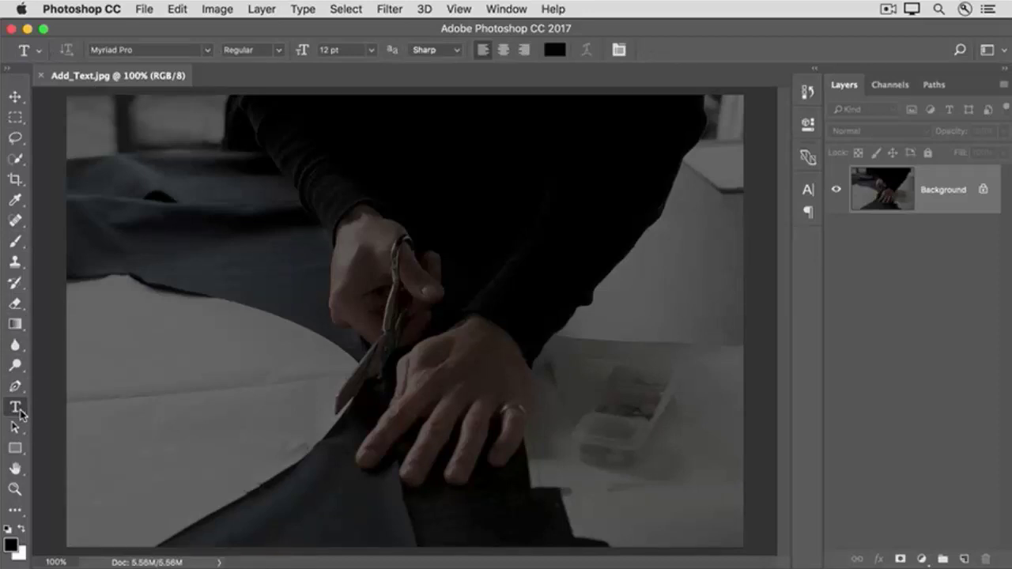
{"action": "left_click", "coordinate": [208, 50]}
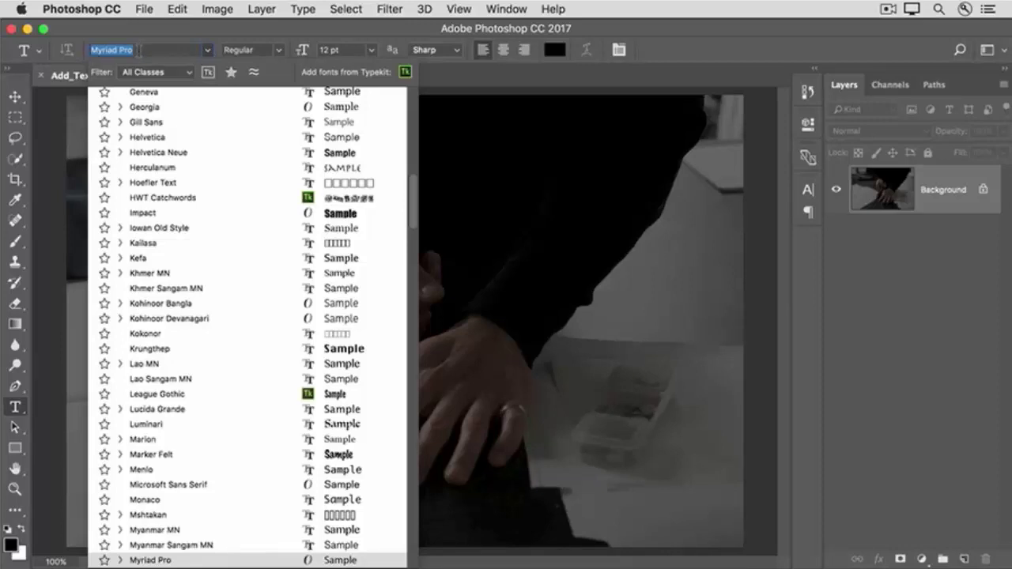
{"action": "type", "text": "Georgi"}
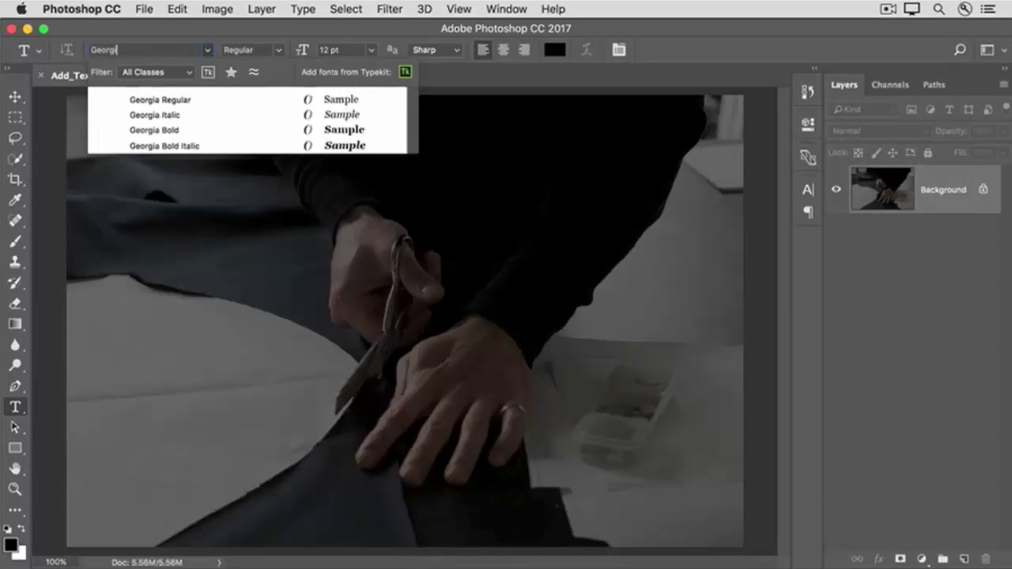
{"action": "type", "text": "a"}
{"action": "left_click", "coordinate": [193, 132]}
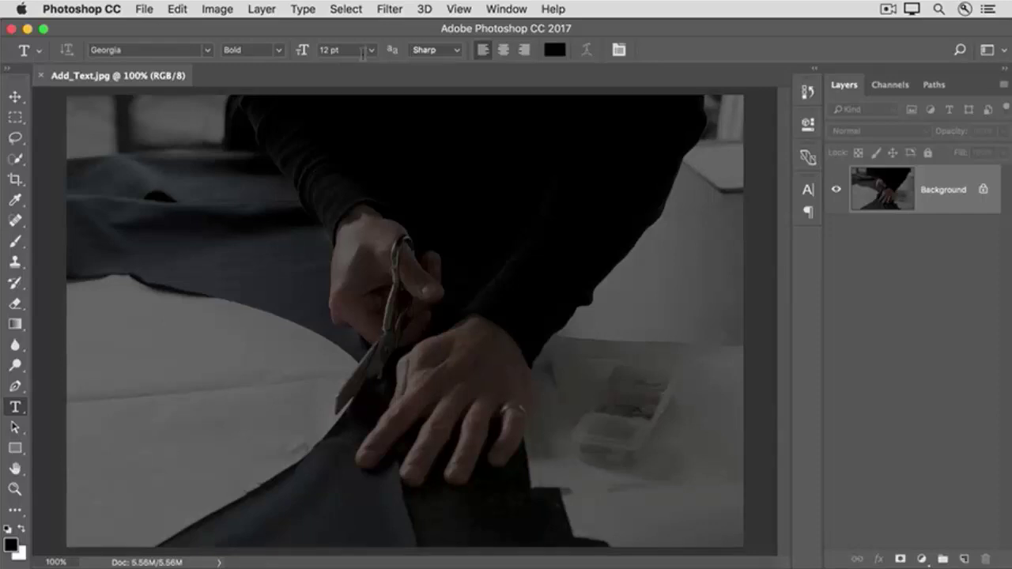
Step: Set the text size to 72 pt and the text colour to near-white #faf7f7
{"action": "left_click", "coordinate": [370, 53]}
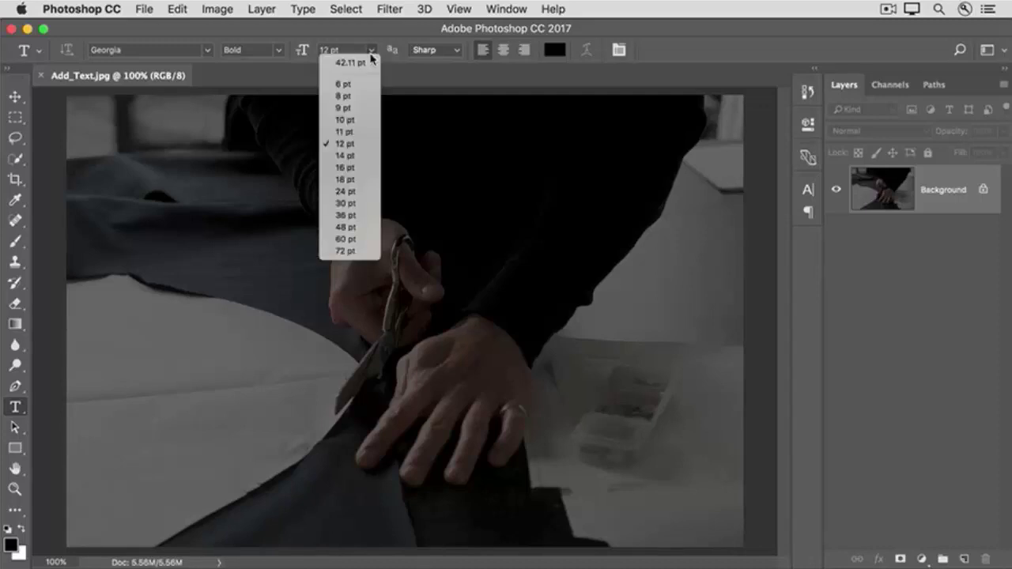
{"action": "left_click", "coordinate": [345, 252]}
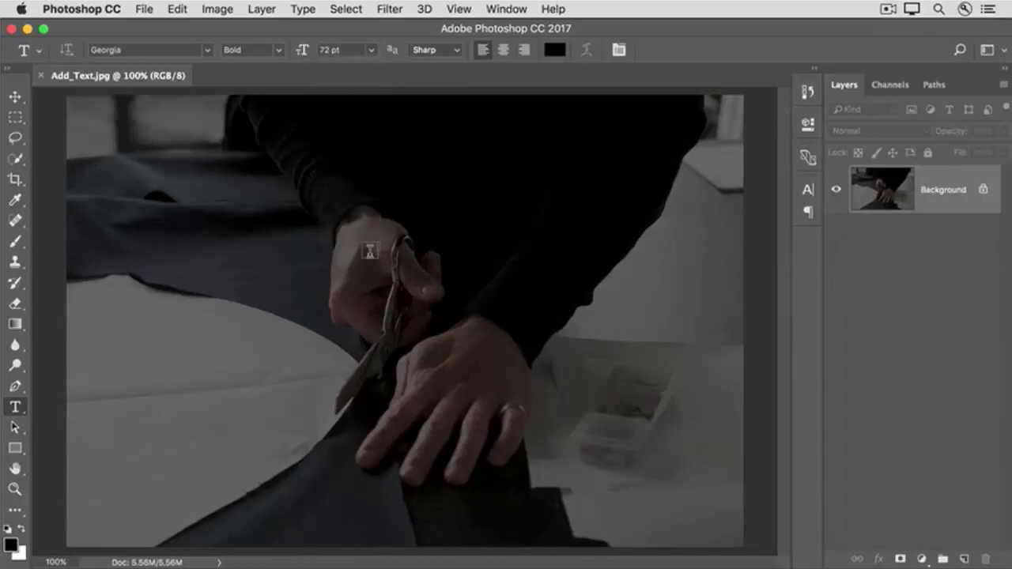
{"action": "left_click", "coordinate": [551, 53]}
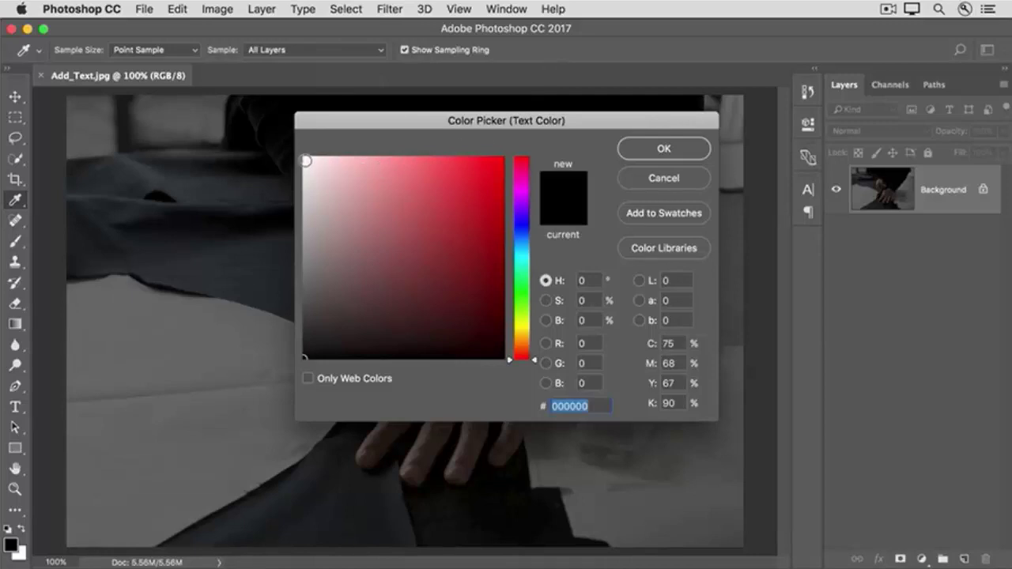
{"action": "left_click", "coordinate": [306, 160]}
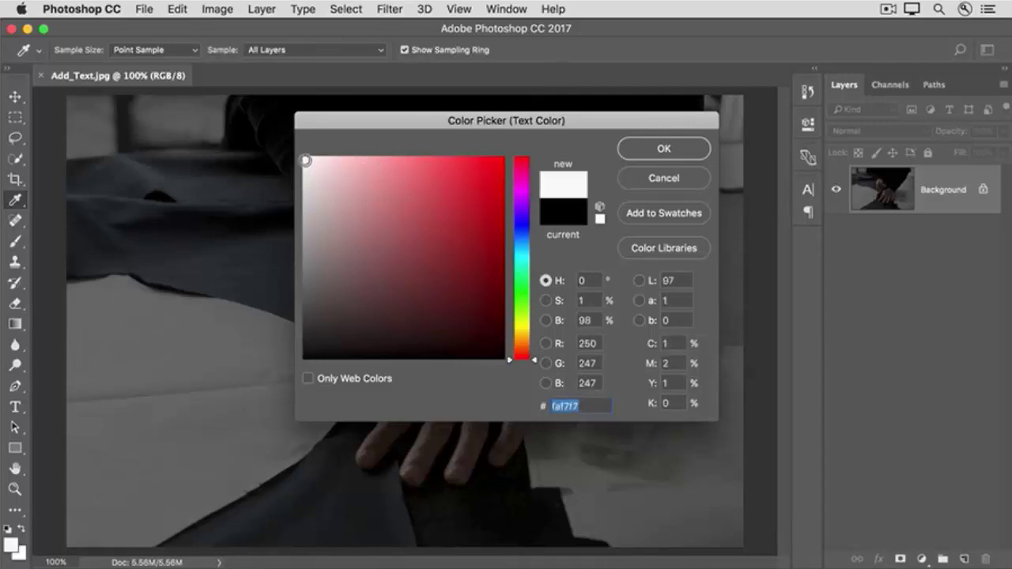
{"action": "left_click", "coordinate": [638, 149]}
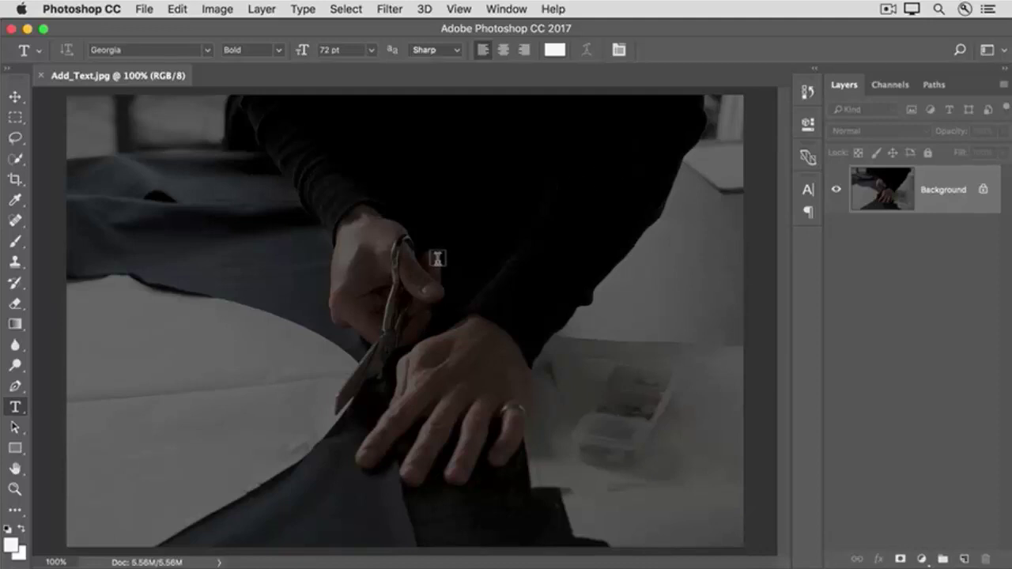
Step: Type LANEKA'S on the photo over the tailor's hands and commit it
{"action": "left_click", "coordinate": [333, 247]}
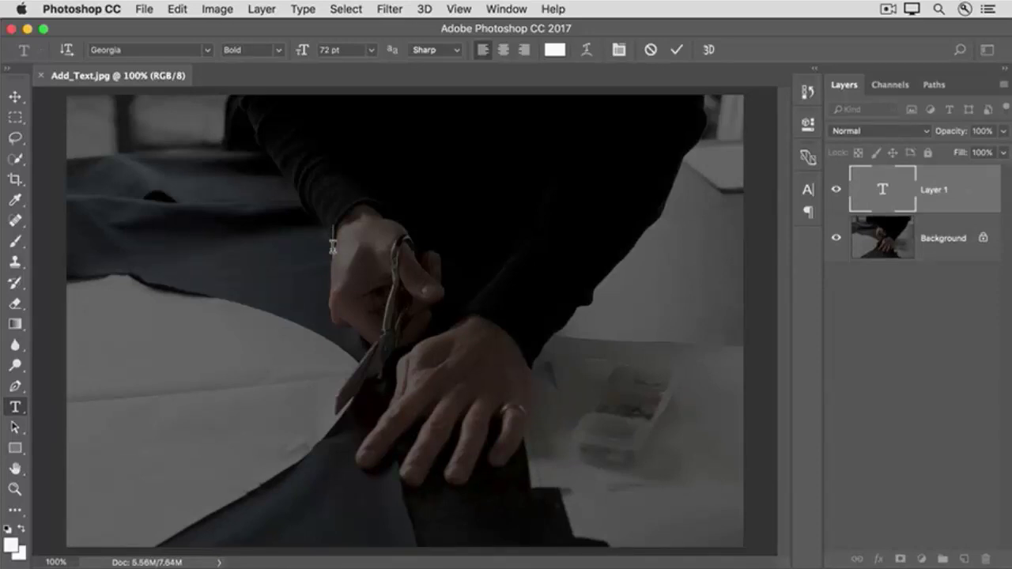
{"action": "type", "text": "LAN"}
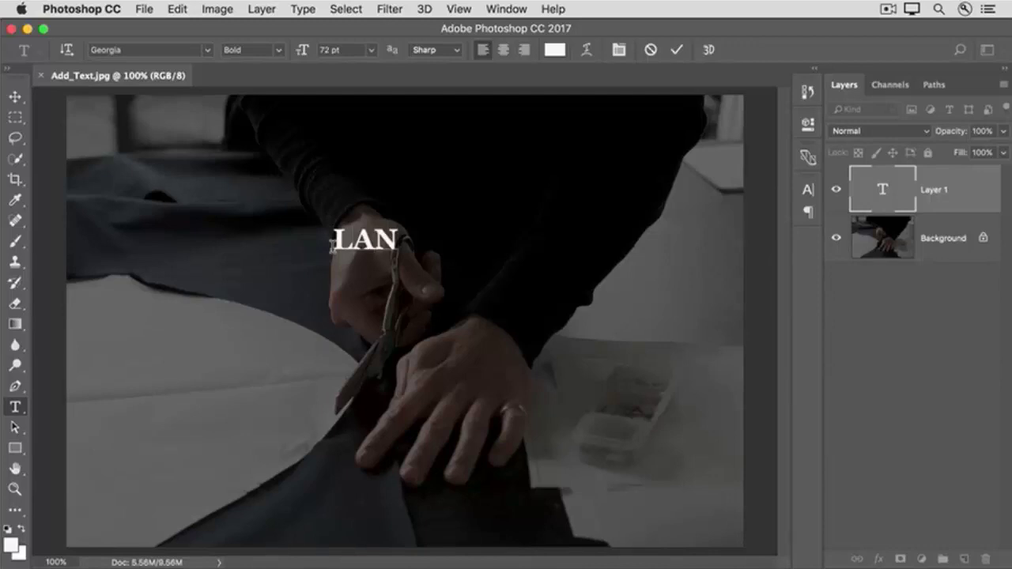
{"action": "type", "text": "EKA'S"}
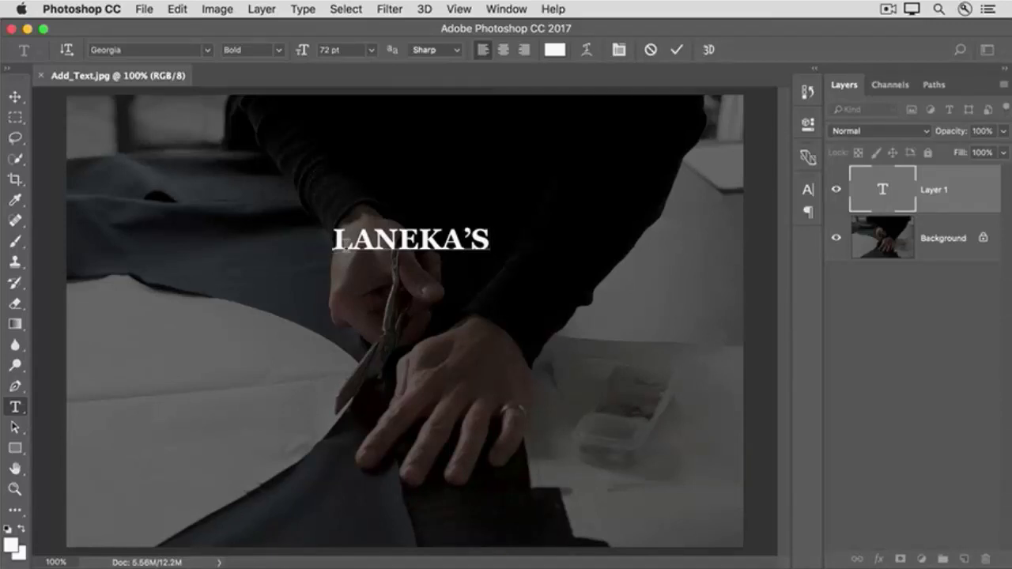
{"action": "left_click", "coordinate": [676, 54]}
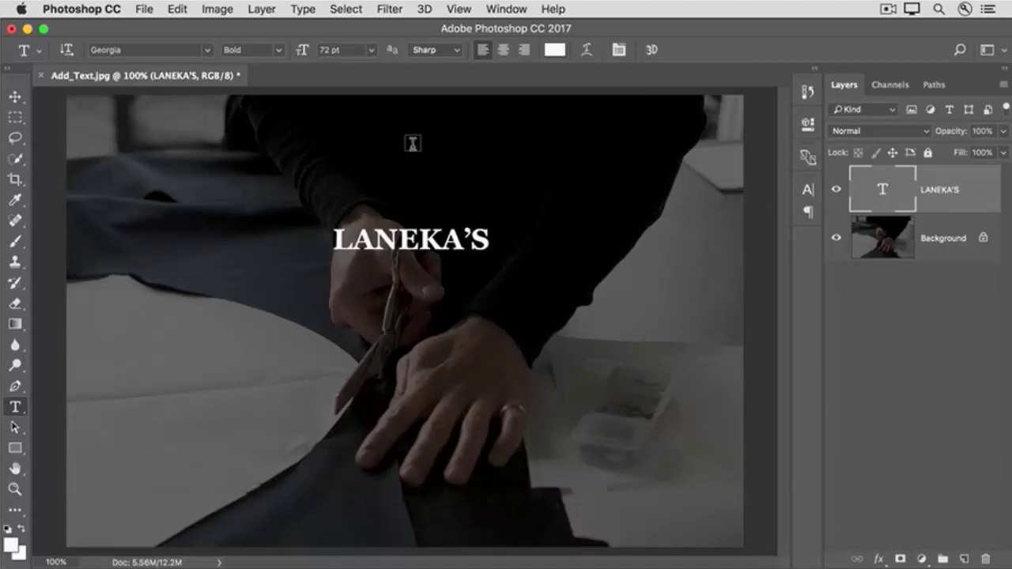
Step: Move the LANEKA'S heading down and right toward the photo's centre
{"action": "left_click", "coordinate": [15, 96]}
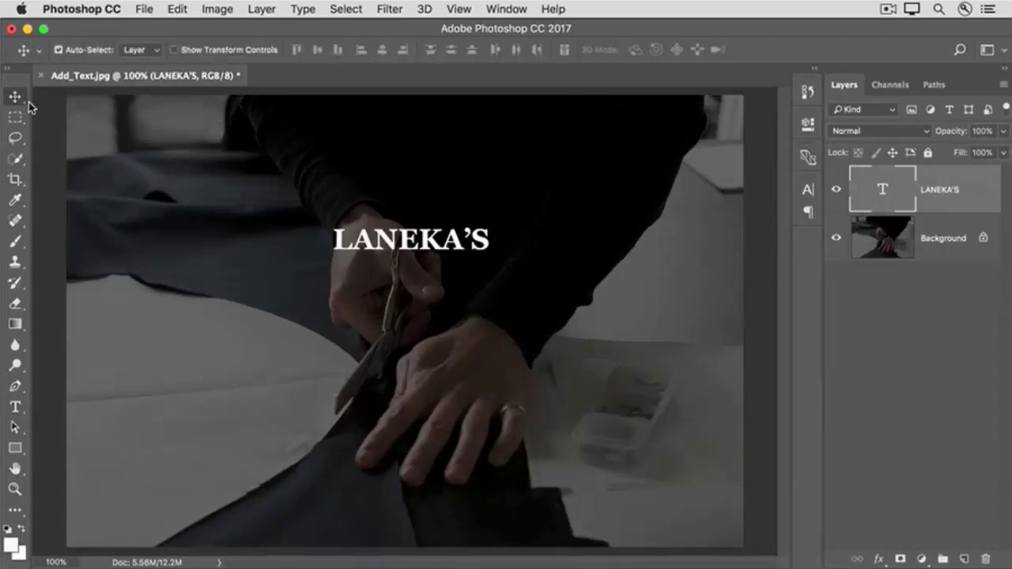
{"action": "left_click_drag", "start_coordinate": [356, 251], "coordinate": [375, 278]}
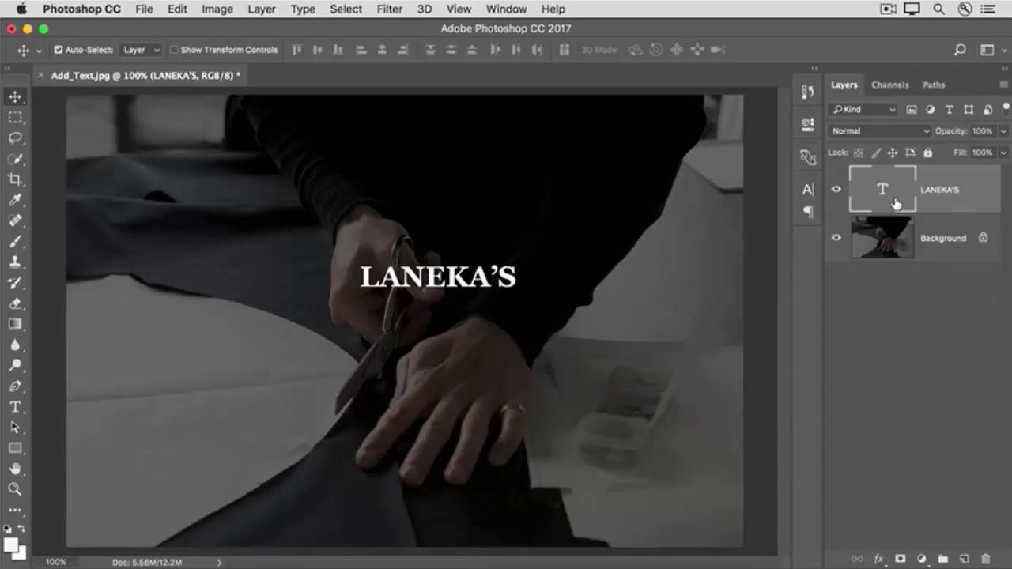
Step: Start a new text box below LANEKA'S set to Arial Regular at 36 pt
{"action": "left_click", "coordinate": [15, 407]}
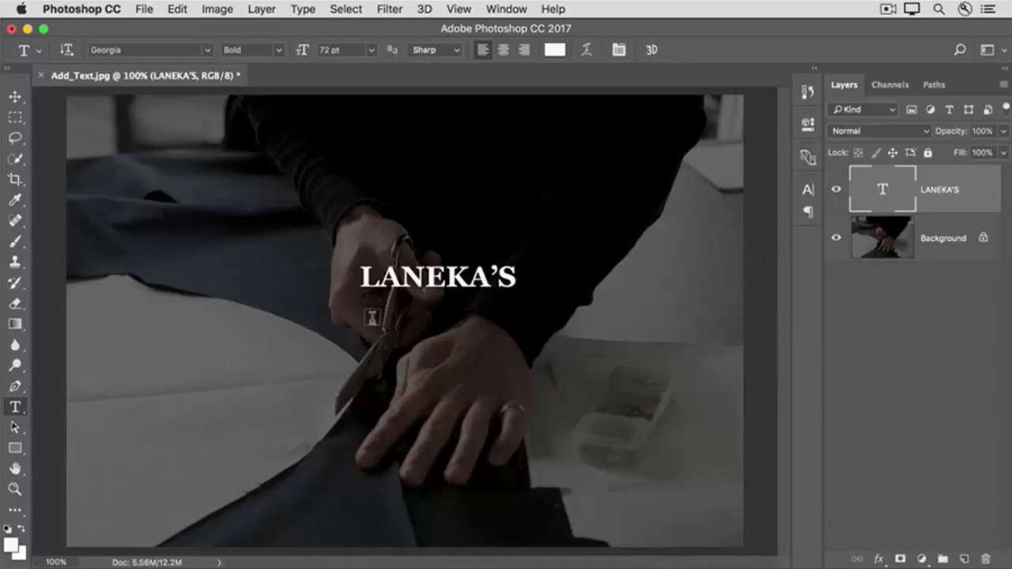
{"action": "left_click", "coordinate": [371, 318]}
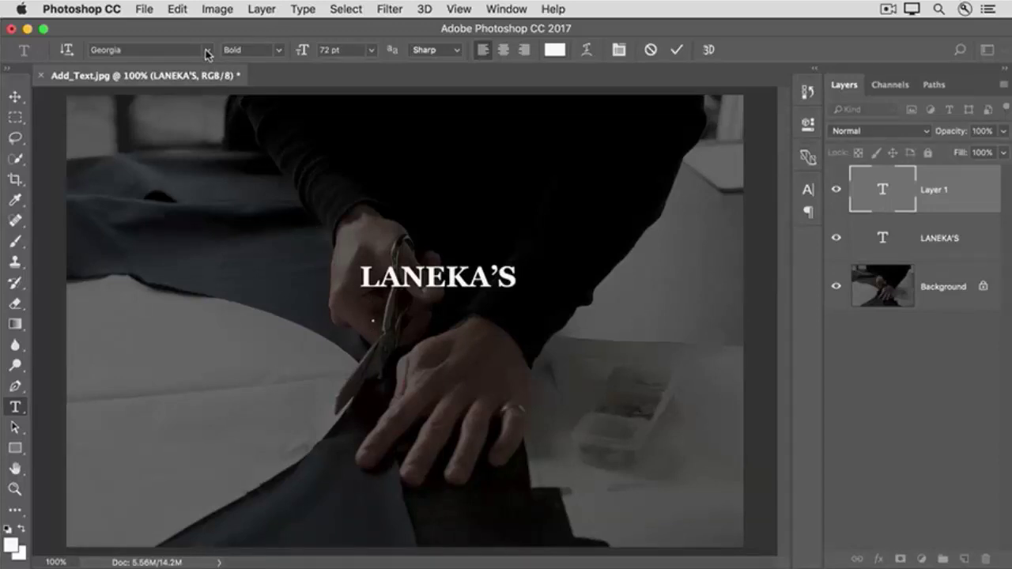
{"action": "left_click", "coordinate": [147, 49]}
{"action": "type", "text": "Arial"}
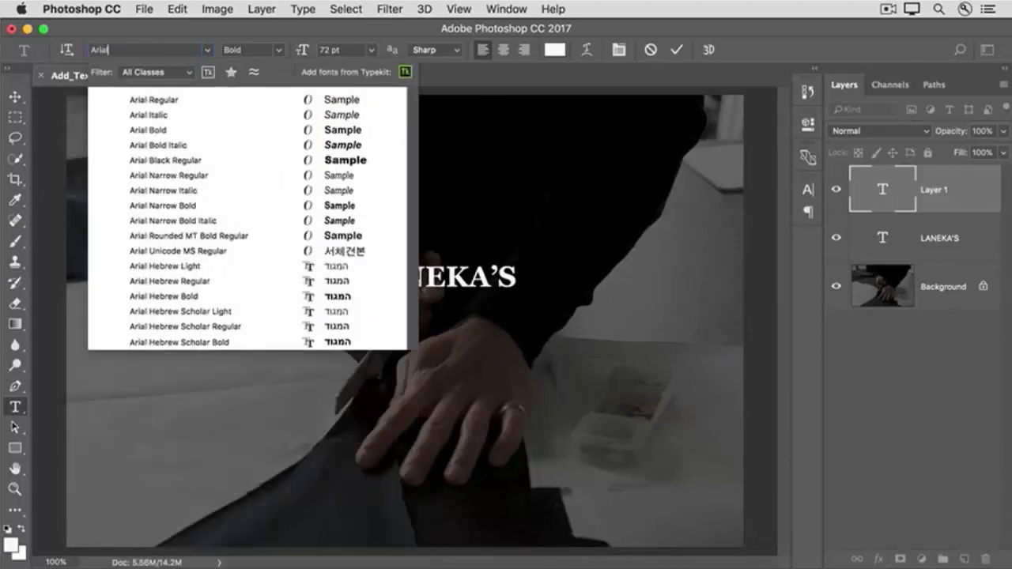
{"action": "left_click", "coordinate": [173, 101]}
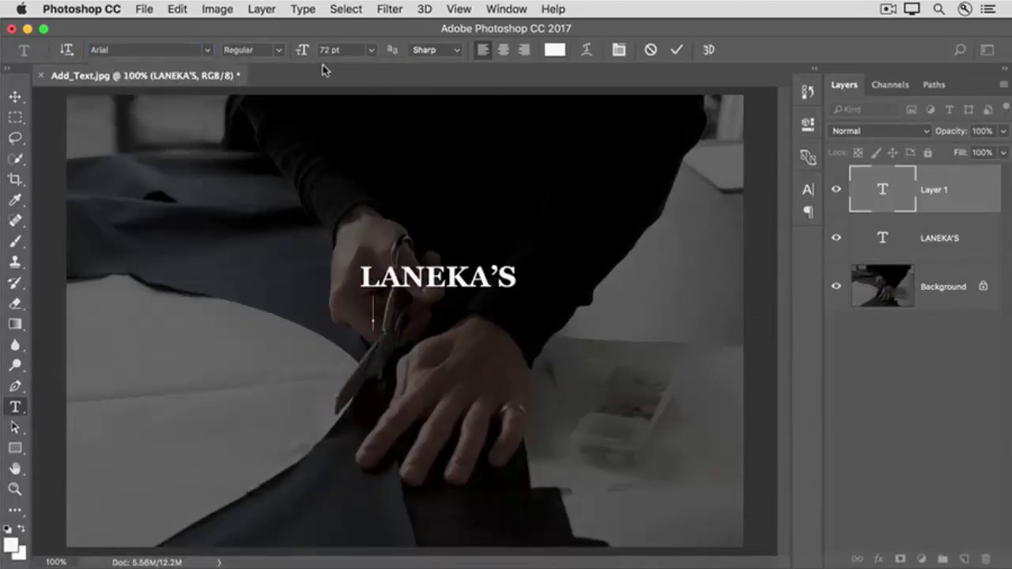
{"action": "left_click", "coordinate": [370, 50]}
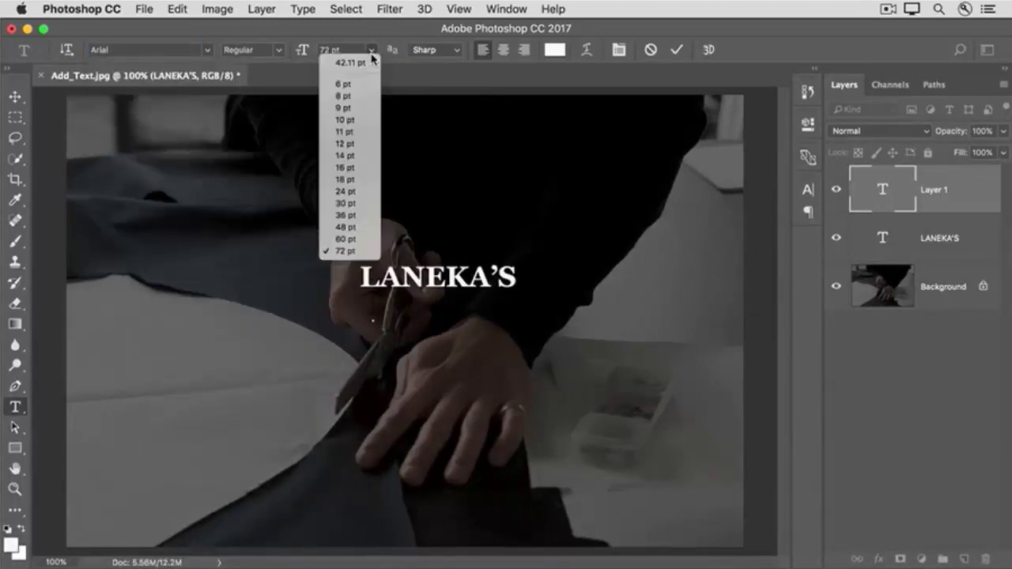
{"action": "left_click", "coordinate": [360, 215]}
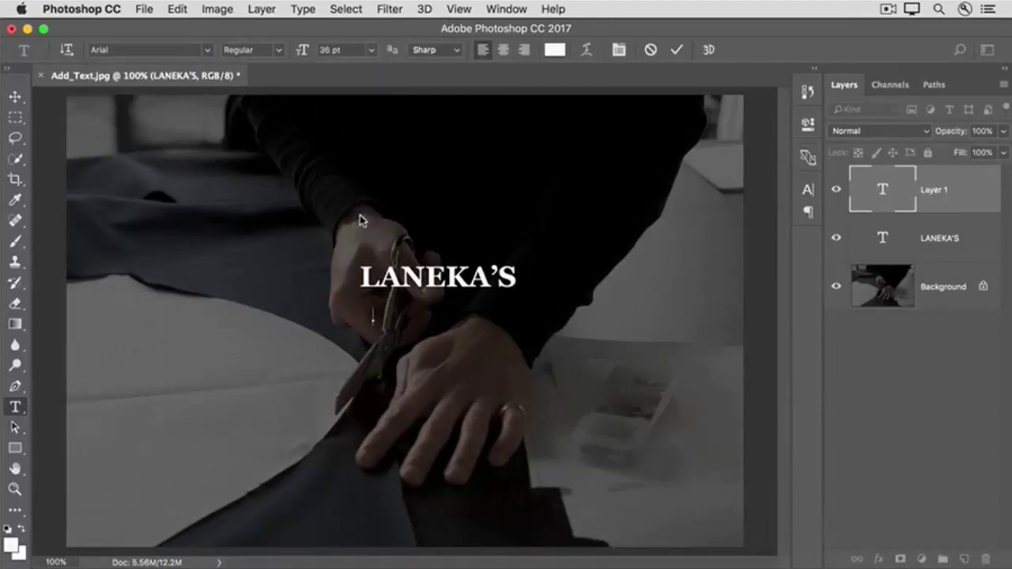
Step: Type 'CUSTOM CLOTHING' and 'SINCE 1964' on two lines and commit the text
{"action": "type", "text": "CUSTOM"}
{"action": "type", "text": " CLO"}
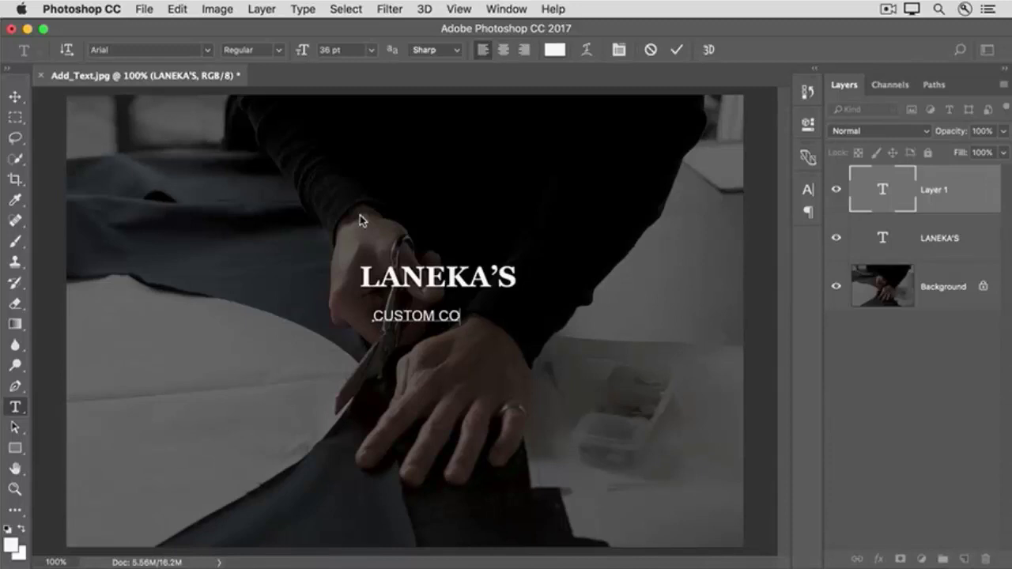
{"action": "key", "text": "BackSpace"}
{"action": "type", "text": "LOTHING"}
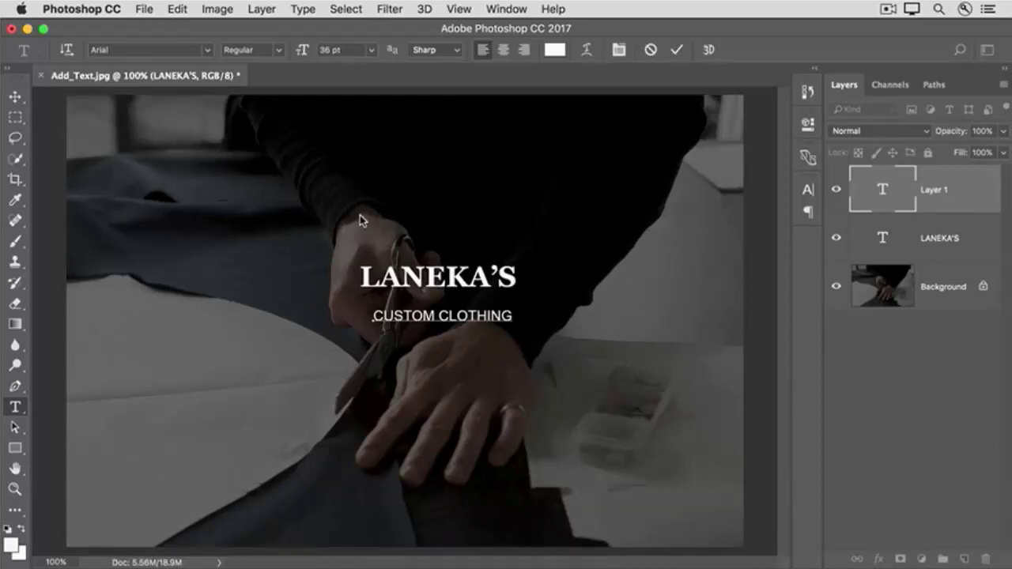
{"action": "key", "text": "Return"}
{"action": "type", "text": "SINCE 1964"}
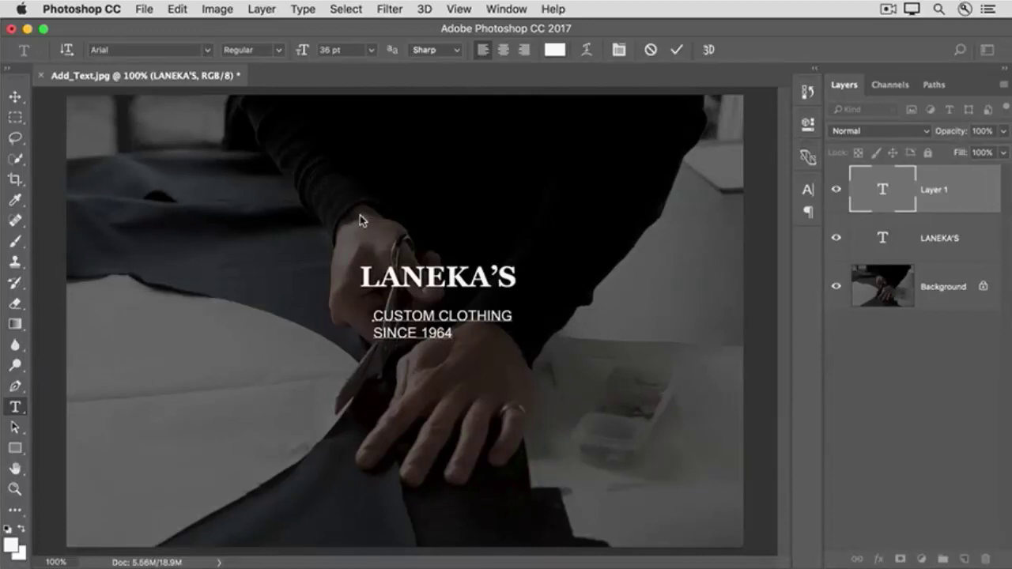
{"action": "left_click", "coordinate": [677, 49]}
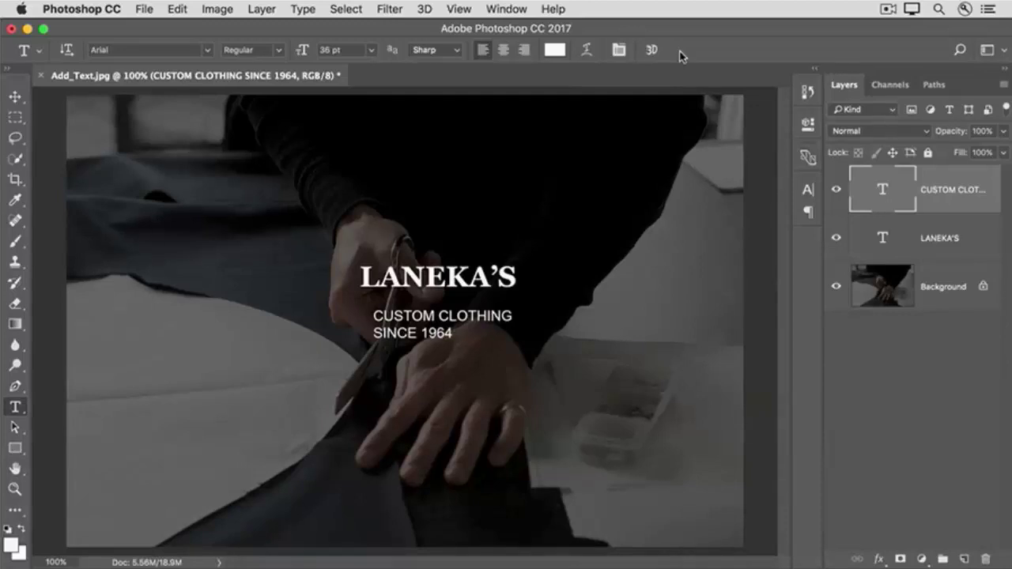
Step: Center-align the tagline lines and move them to sit centred under LANEKA'S
{"action": "left_click", "coordinate": [505, 51]}
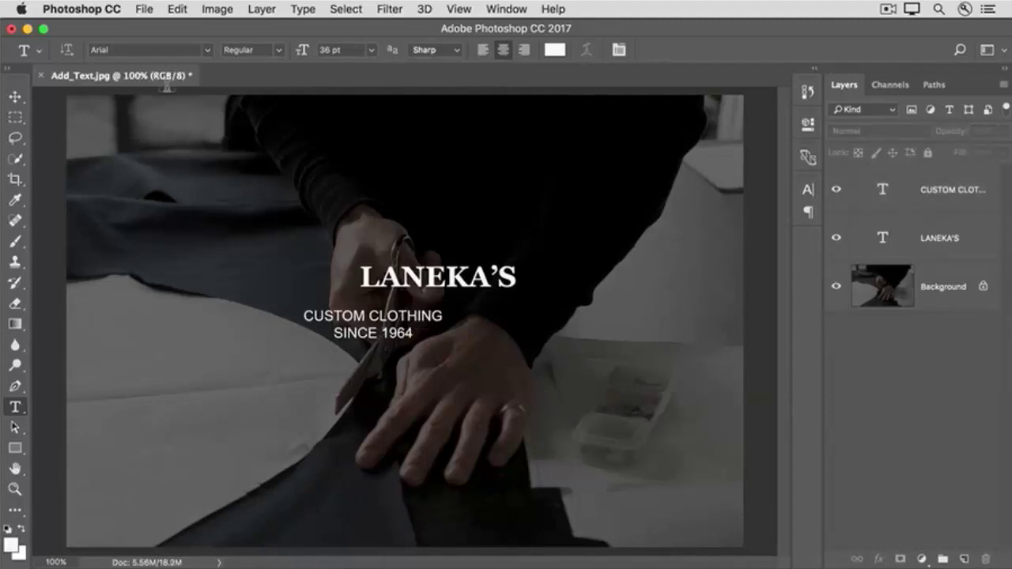
{"action": "left_click", "coordinate": [15, 99]}
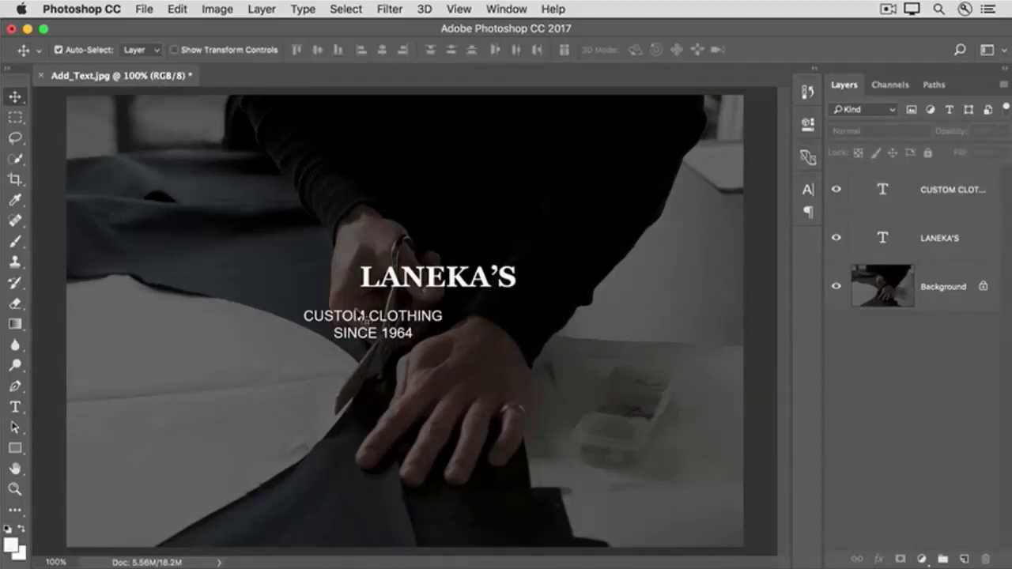
{"action": "left_click_drag", "start_coordinate": [368, 321], "coordinate": [428, 323]}
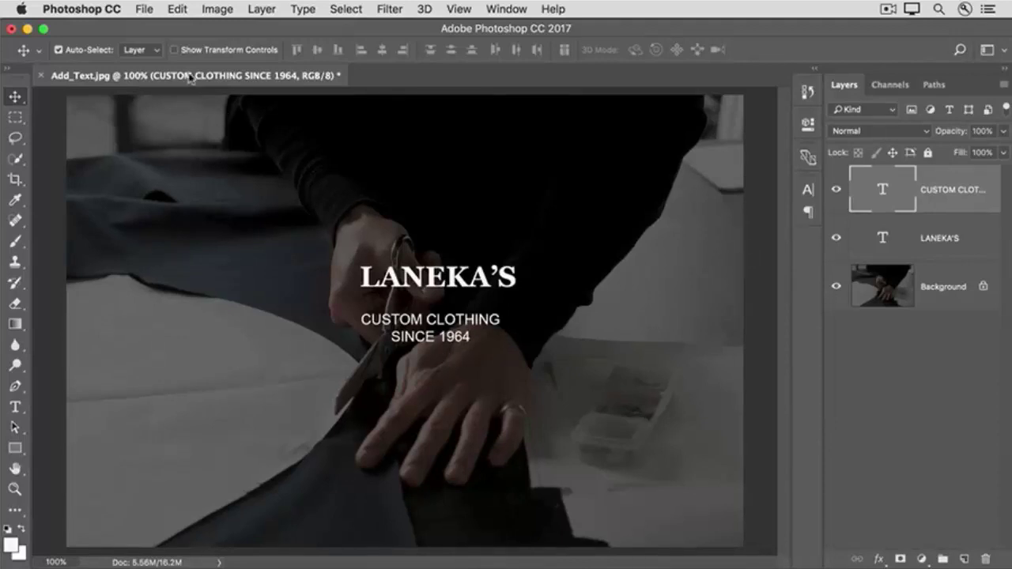
Step: Bring up Save As to store the image as the layered Add_Text.psd
{"action": "left_click", "coordinate": [145, 10]}
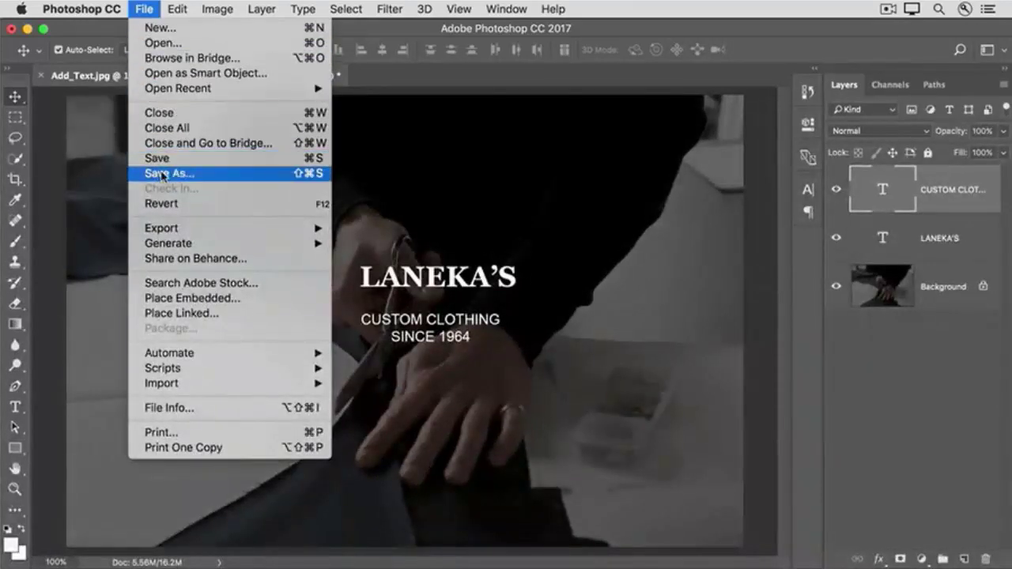
{"action": "left_click", "coordinate": [162, 172]}
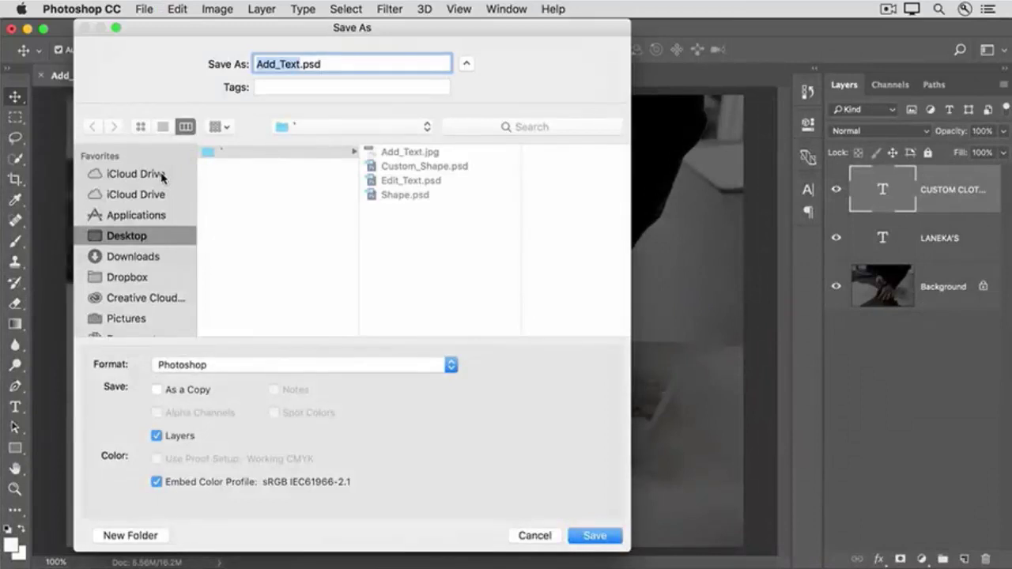